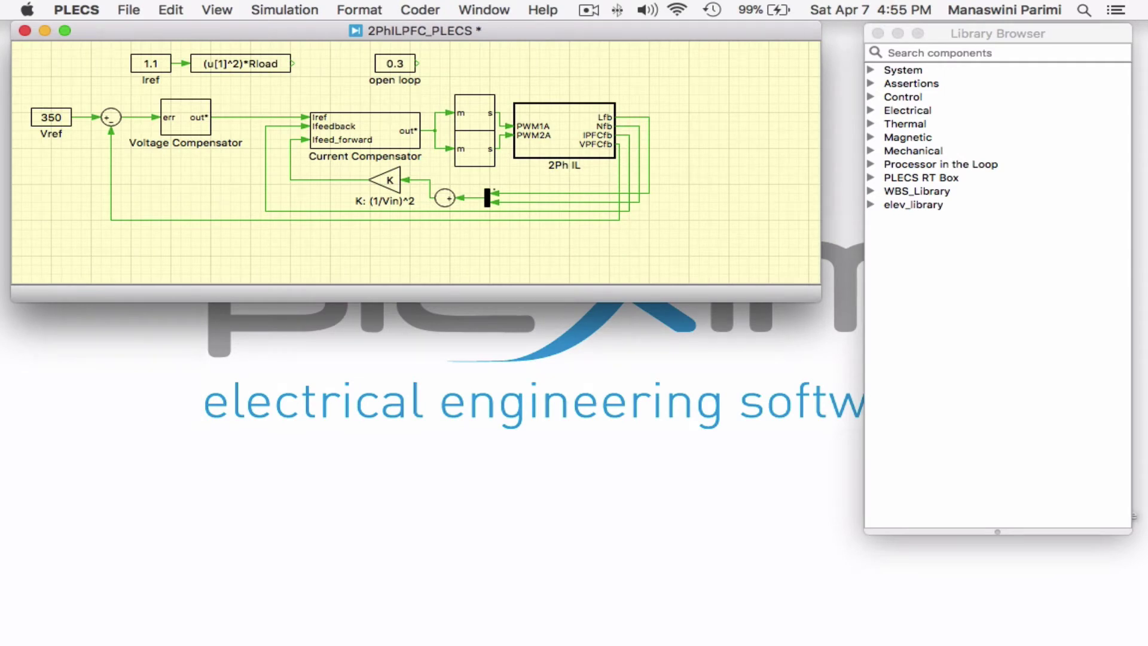
Inspect the circuit inside the 2Ph IL power stage block, then close it.
click(566, 149)
double_click(567, 149)
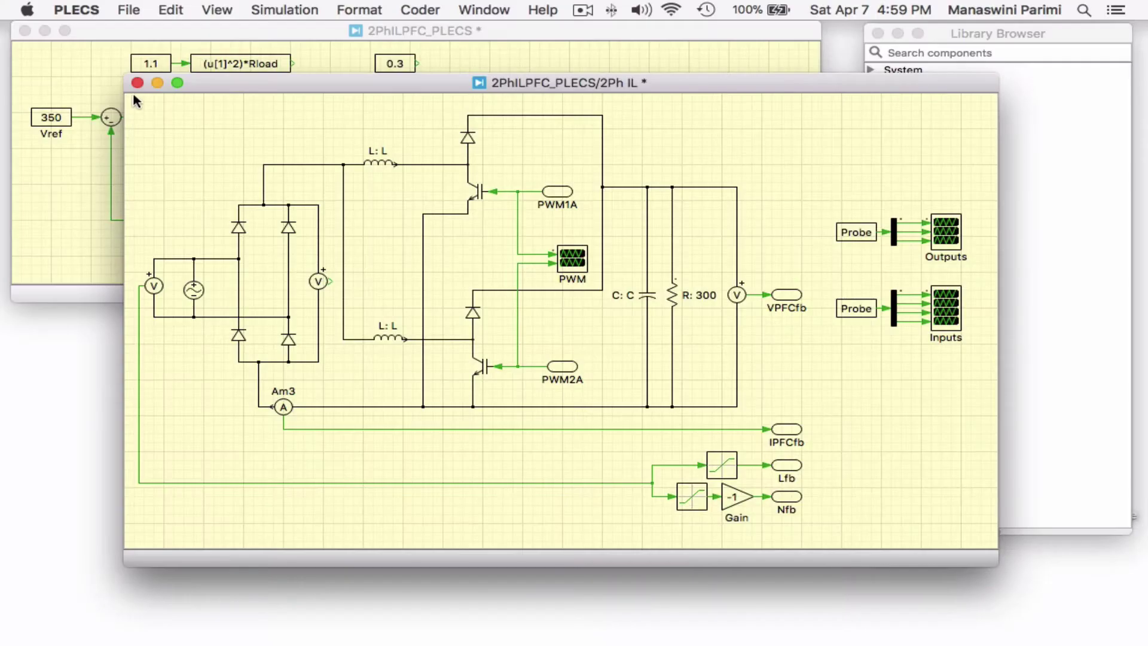
click(137, 83)
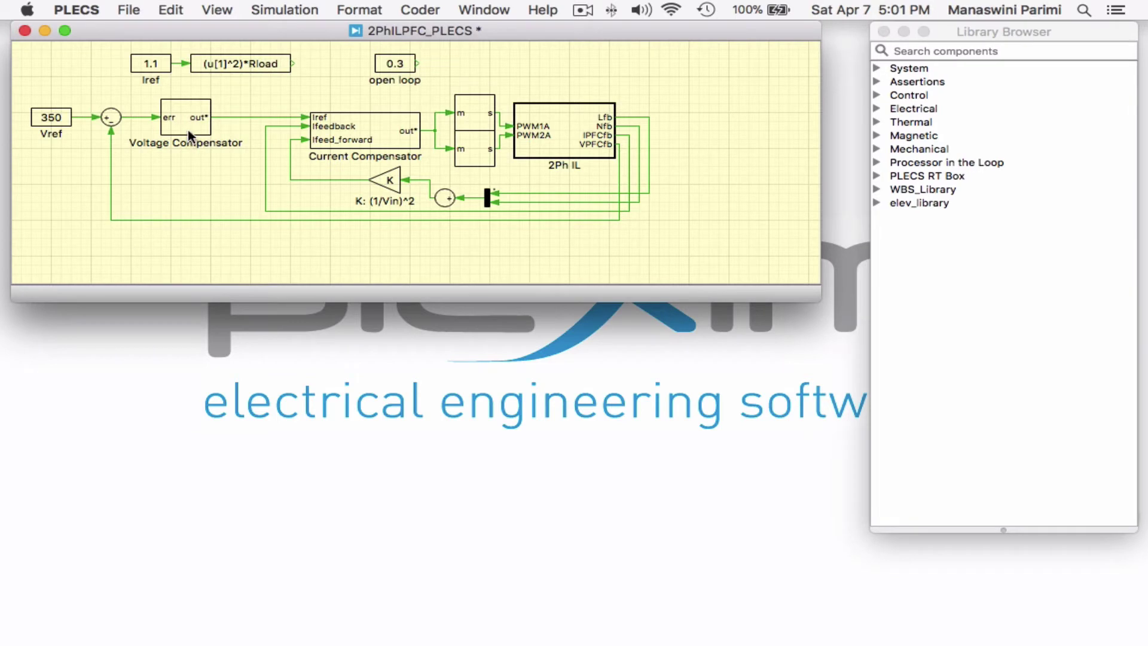
Look inside the Voltage Compensator, then open the Current Compensator subsystem.
click(190, 133)
double_click(190, 134)
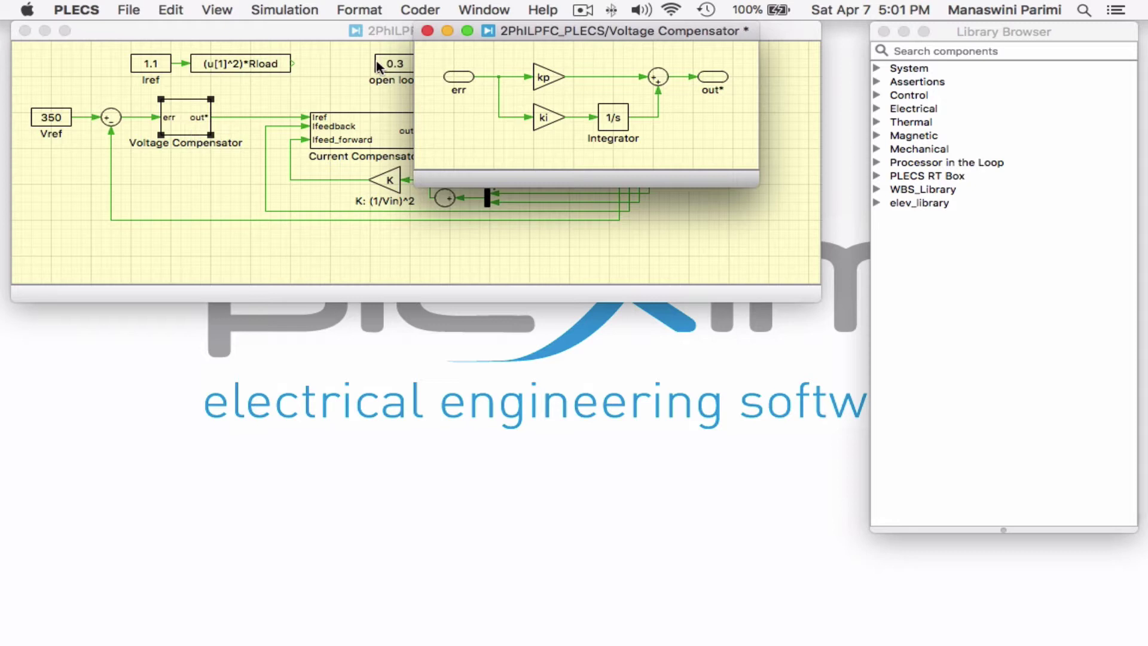
click(428, 30)
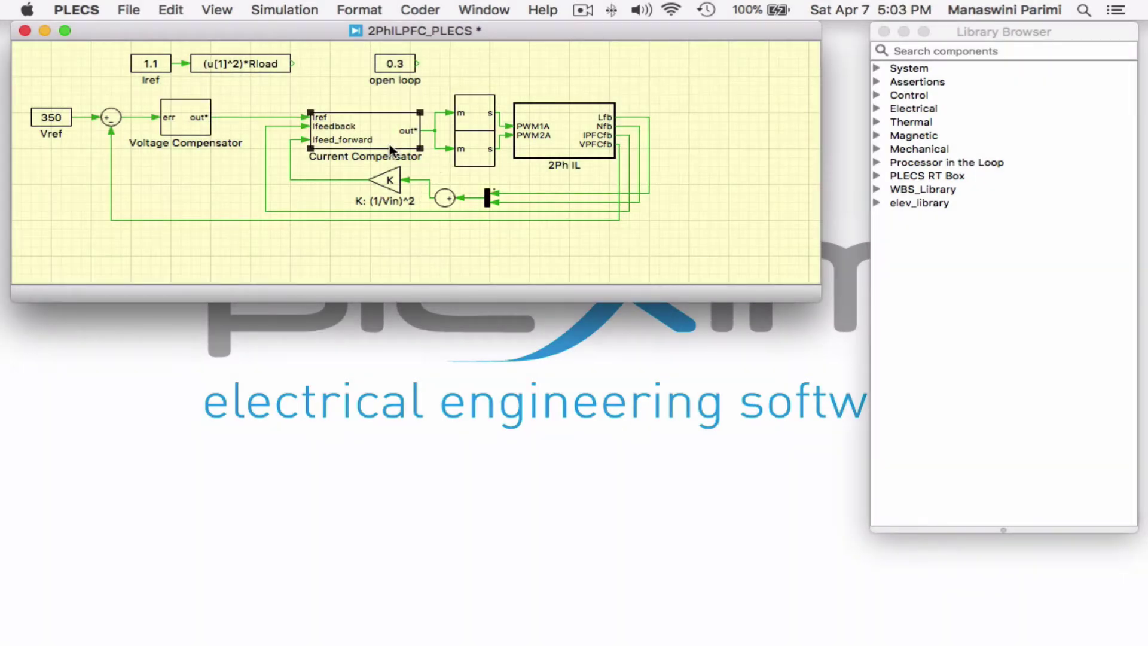
double_click(392, 150)
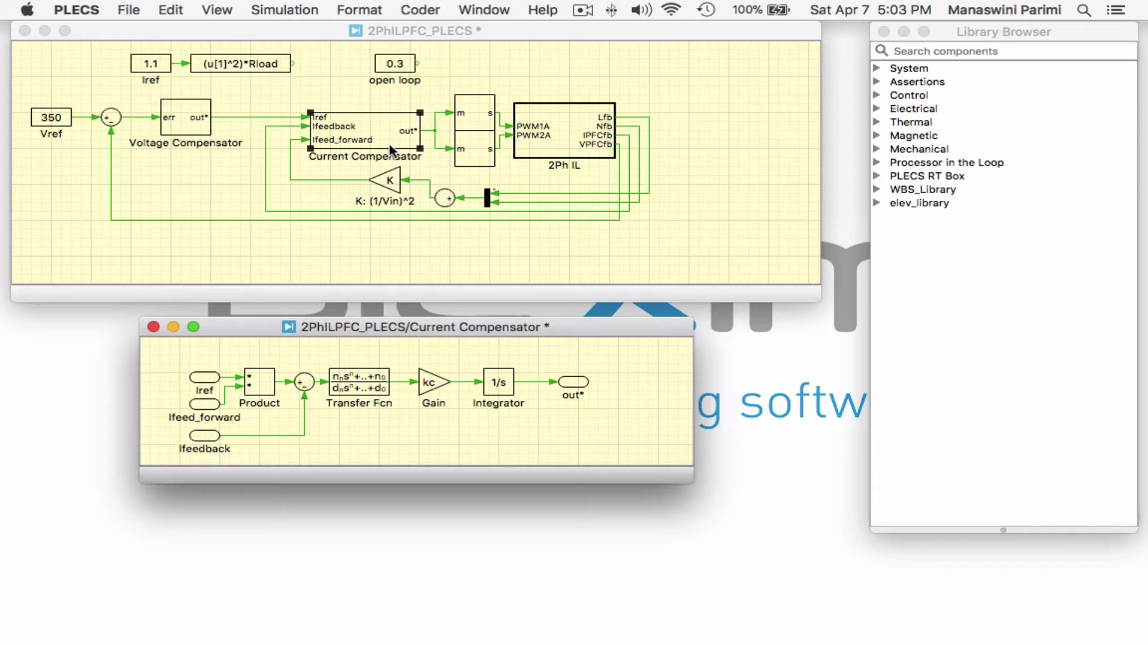
key(super+e)
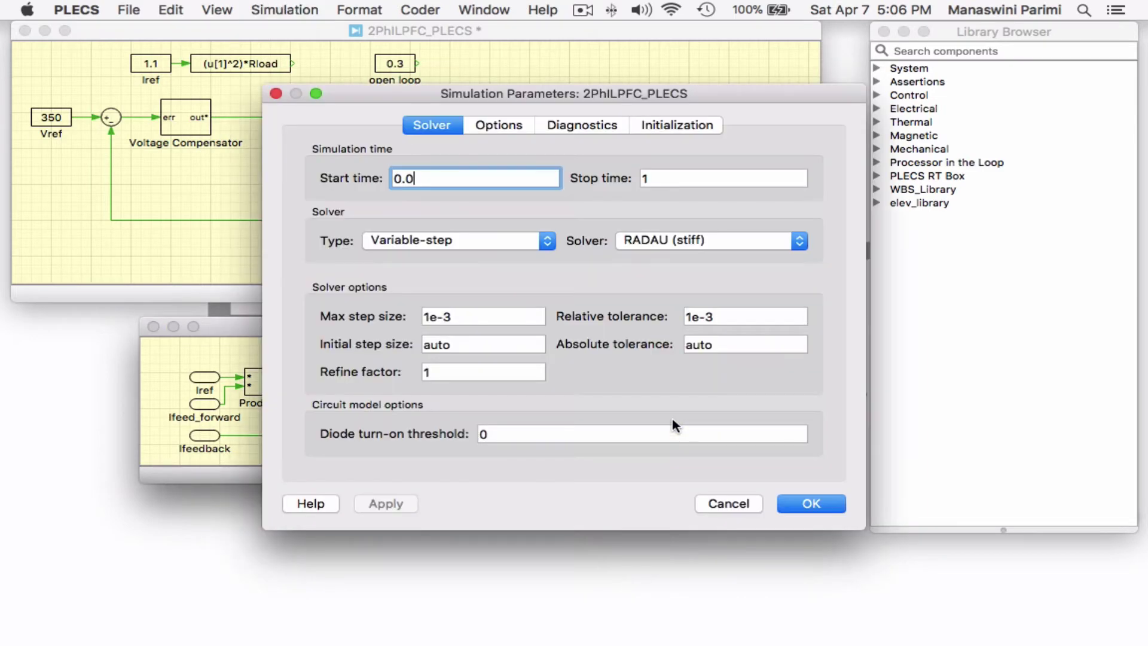
click(666, 124)
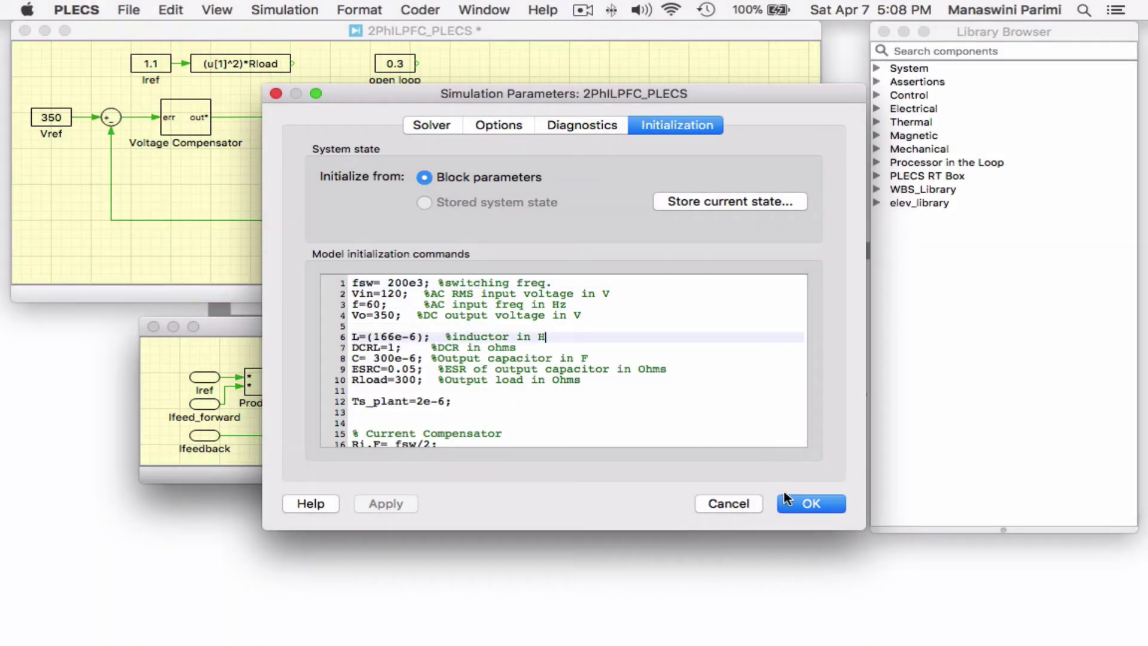
click(793, 505)
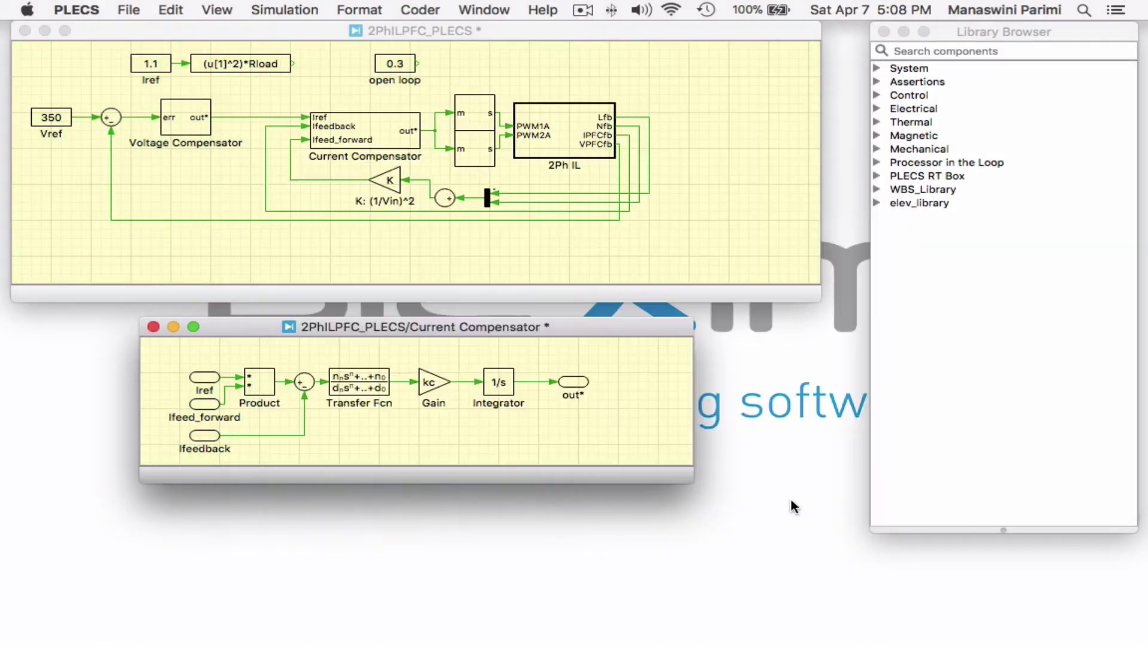
Start the simulation from the Simulation menu and open the 2Ph IL interleaved boost stage.
click(284, 11)
click(291, 28)
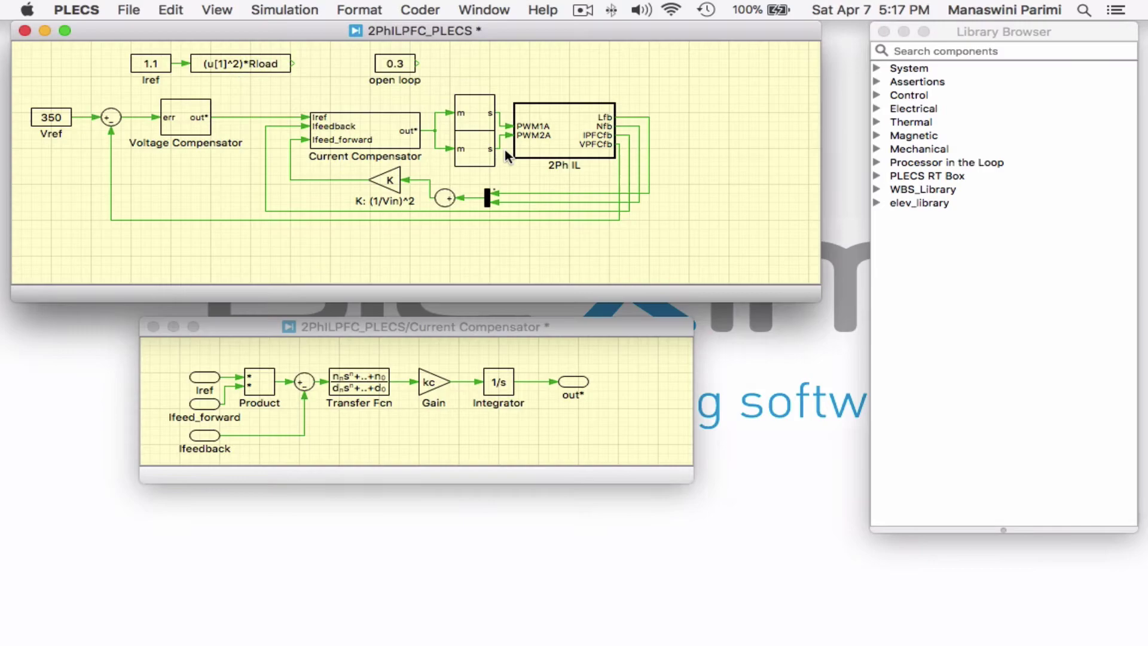
double_click(533, 155)
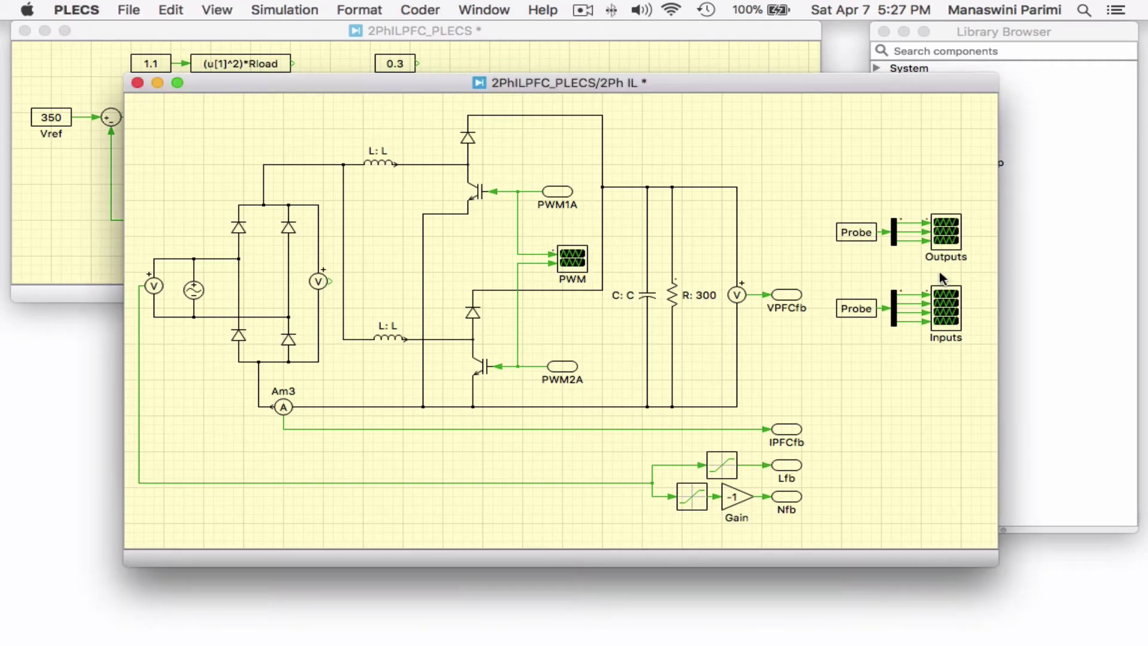
Zoom into a stretch of the Outputs scope waveforms, then close it.
double_click(946, 232)
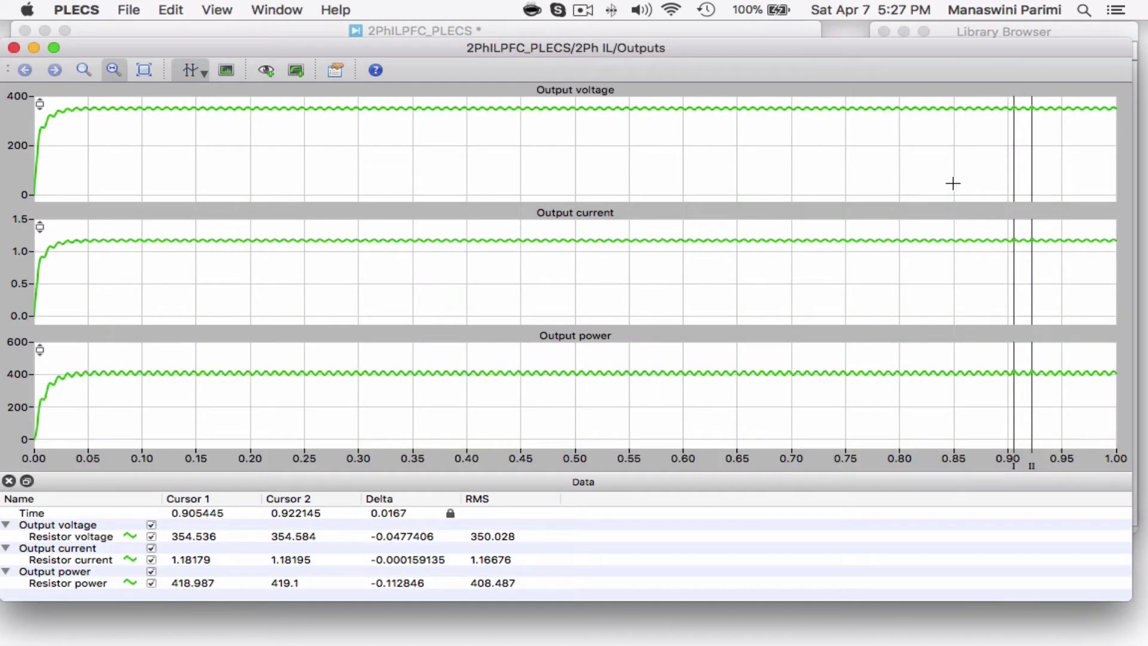
drag(969, 167, 1053, 163)
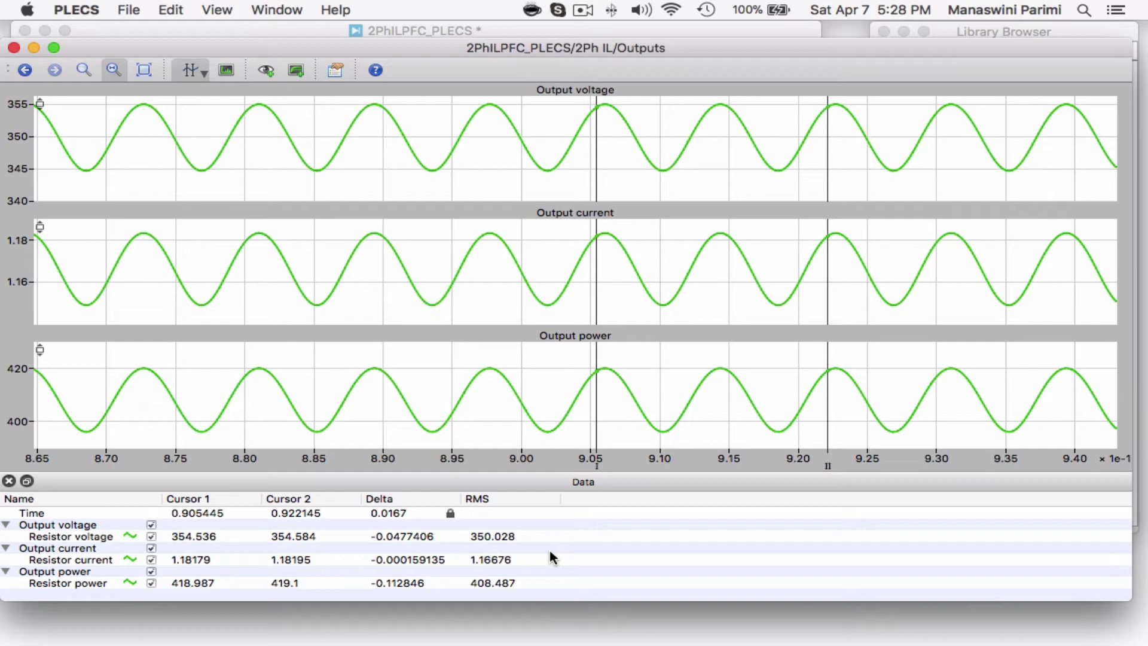
click(14, 48)
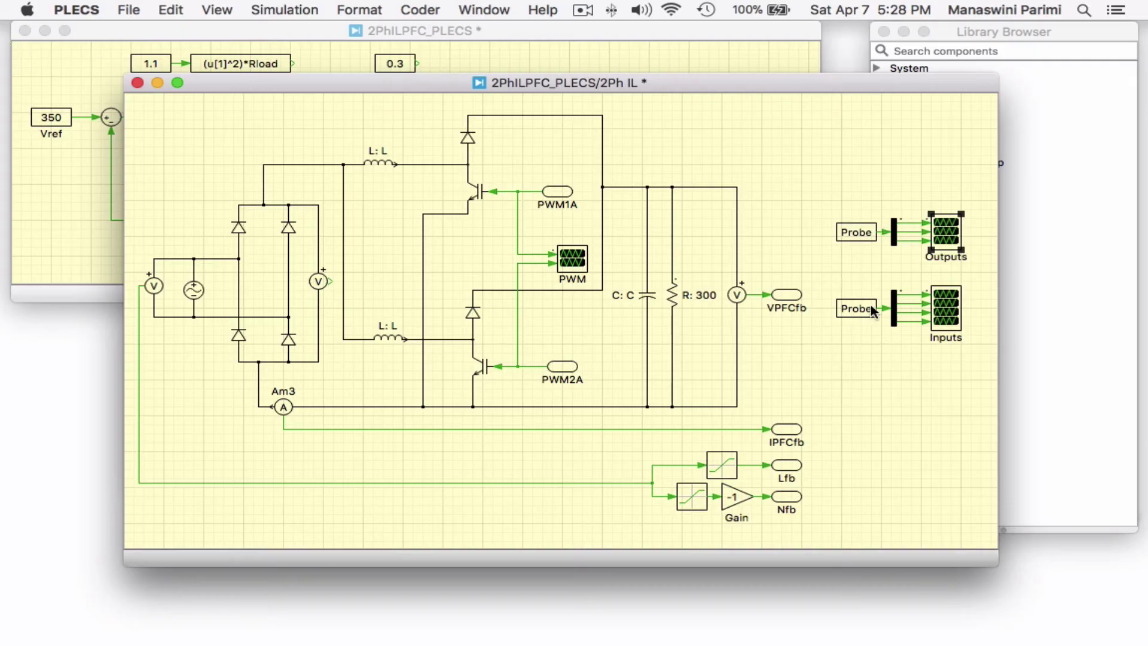
Zoom the Inputs scope to 0.83–0.89 s and scroll its Data table to Source power.
double_click(945, 310)
drag(884, 231, 949, 225)
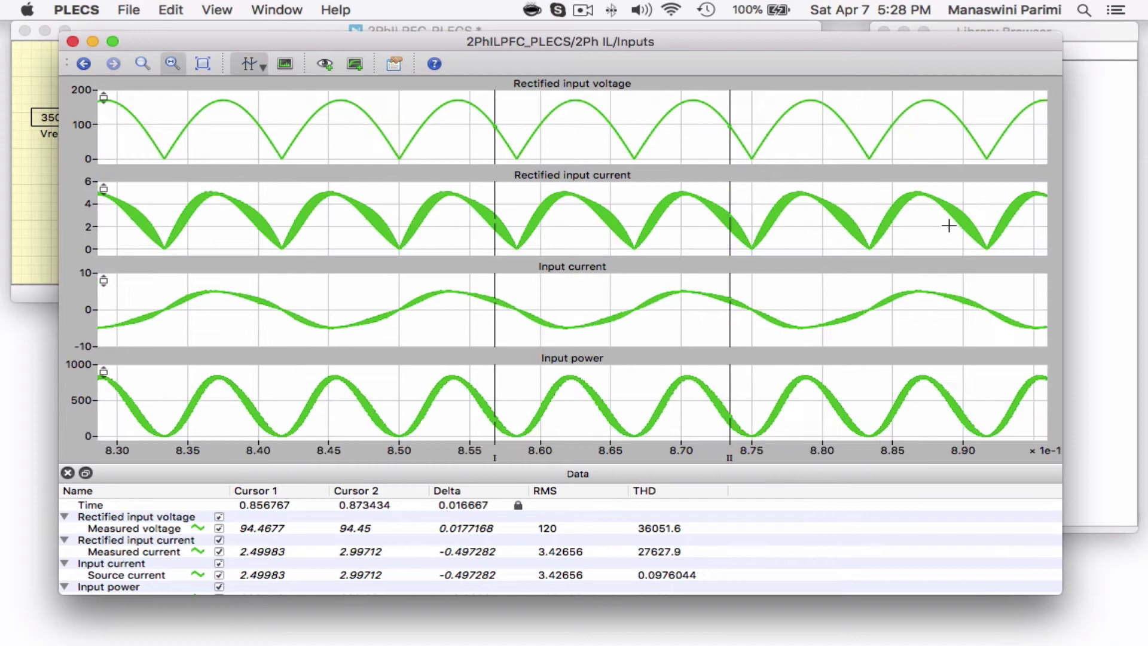
scroll(760, 567, down, 1)
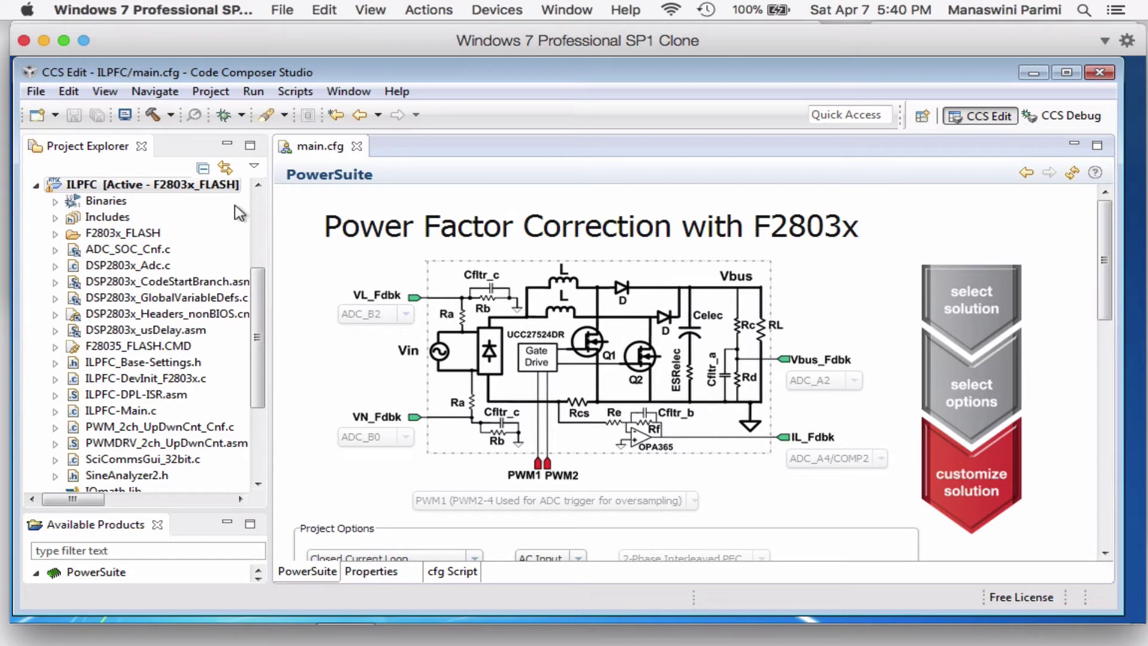
drag(1106, 317, 1111, 394)
click(476, 345)
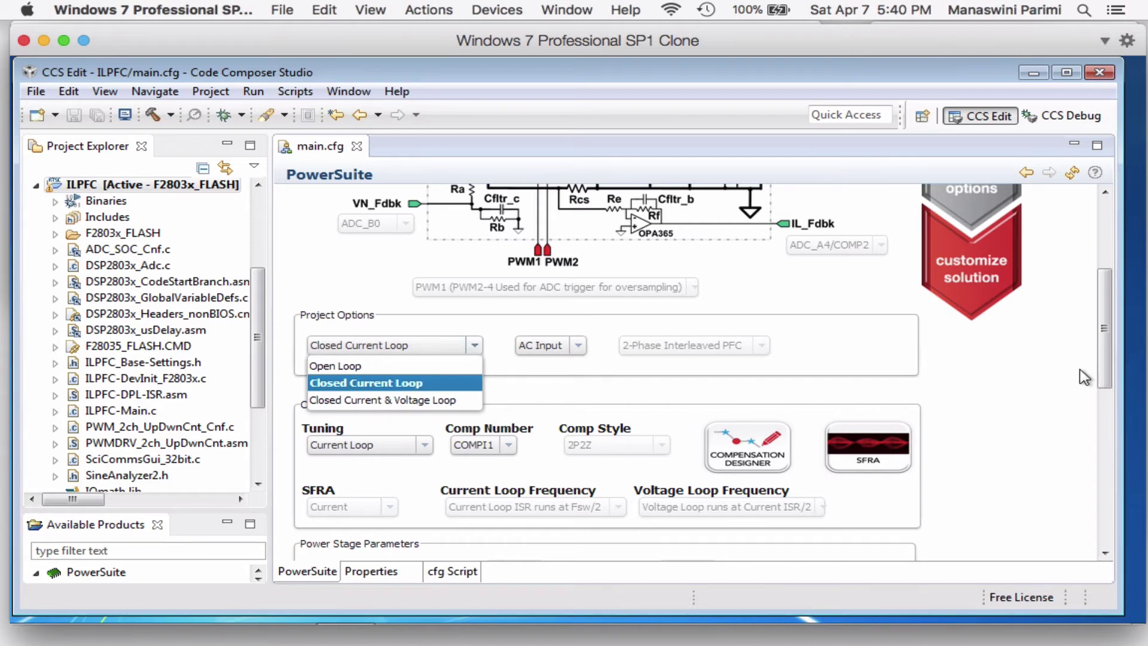
drag(1106, 363, 1102, 510)
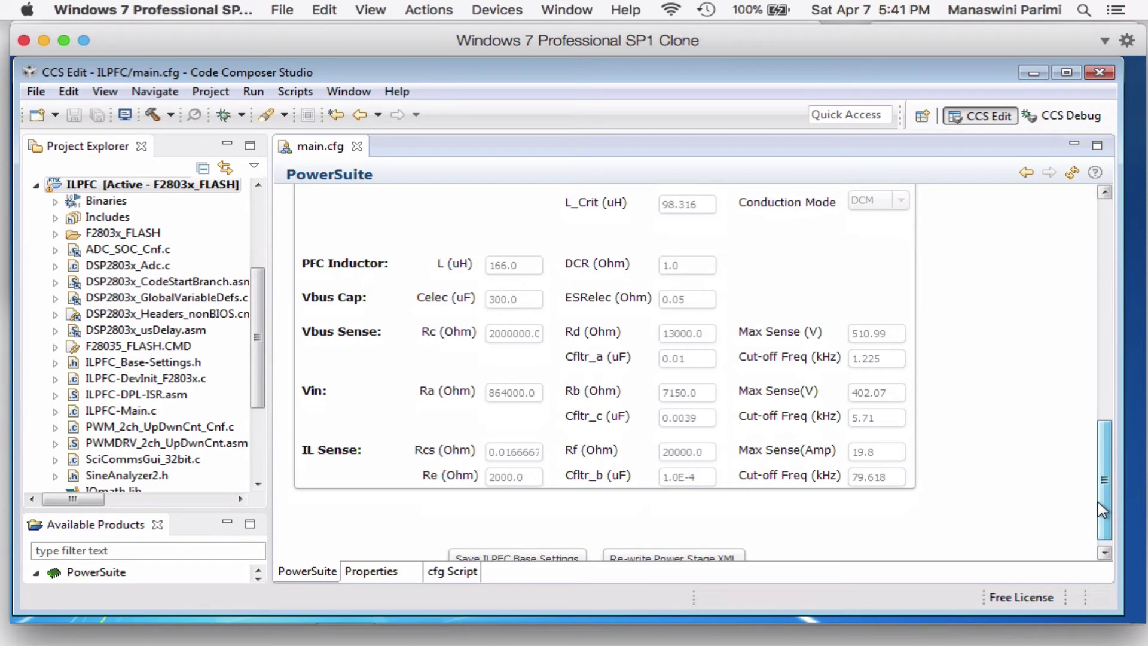
scroll(578, 335, up, 10)
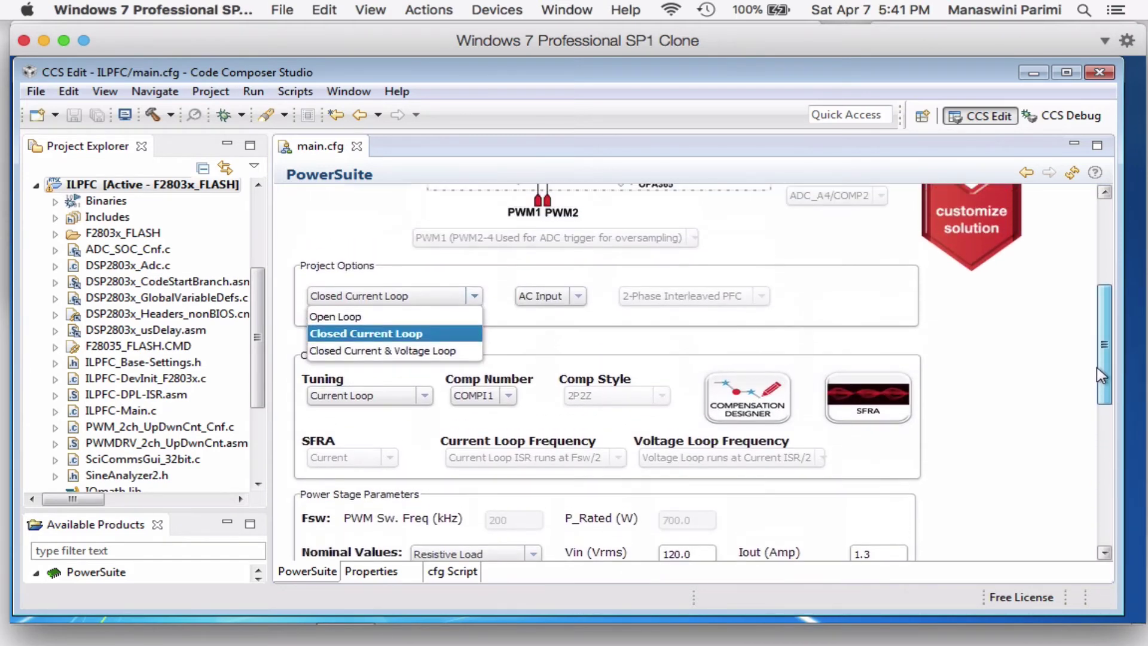
click(529, 326)
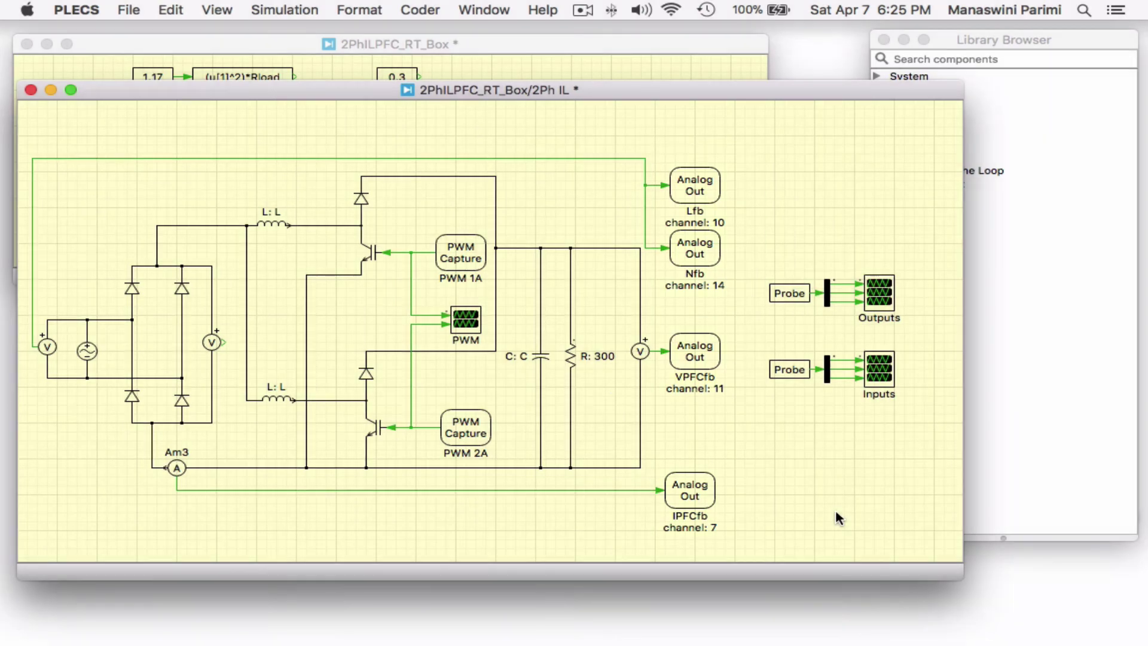
Check the Lfb Analog Out scaling, then select 2Ph IL in Coder Options and review Target settings.
double_click(701, 193)
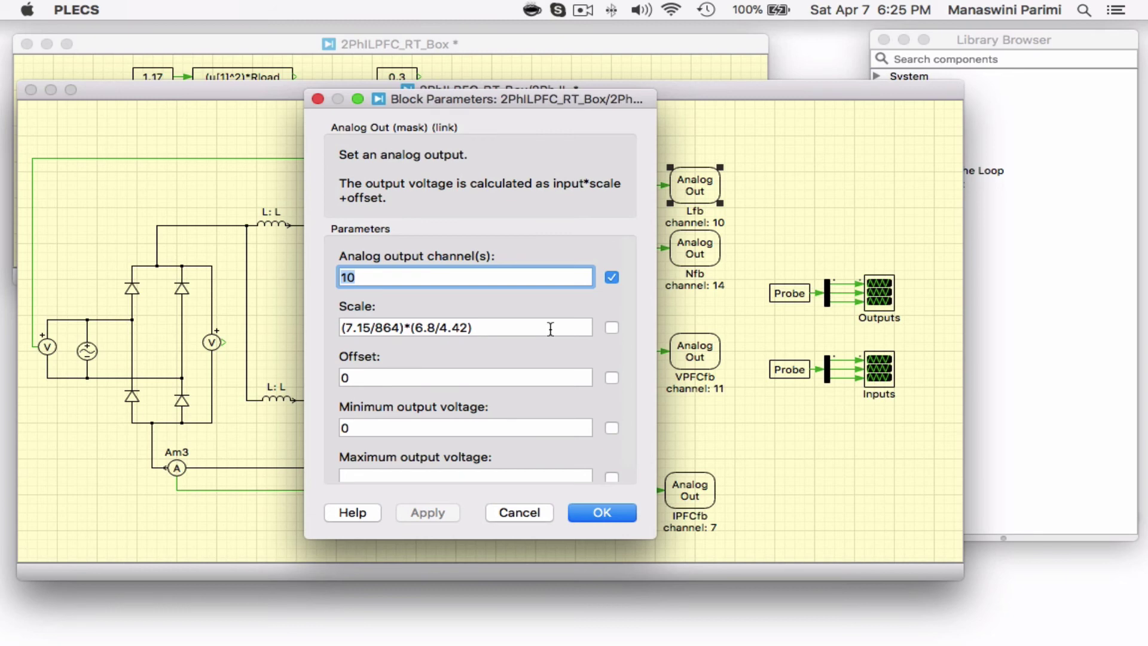
key(Return)
key(super+alt+b)
click(372, 98)
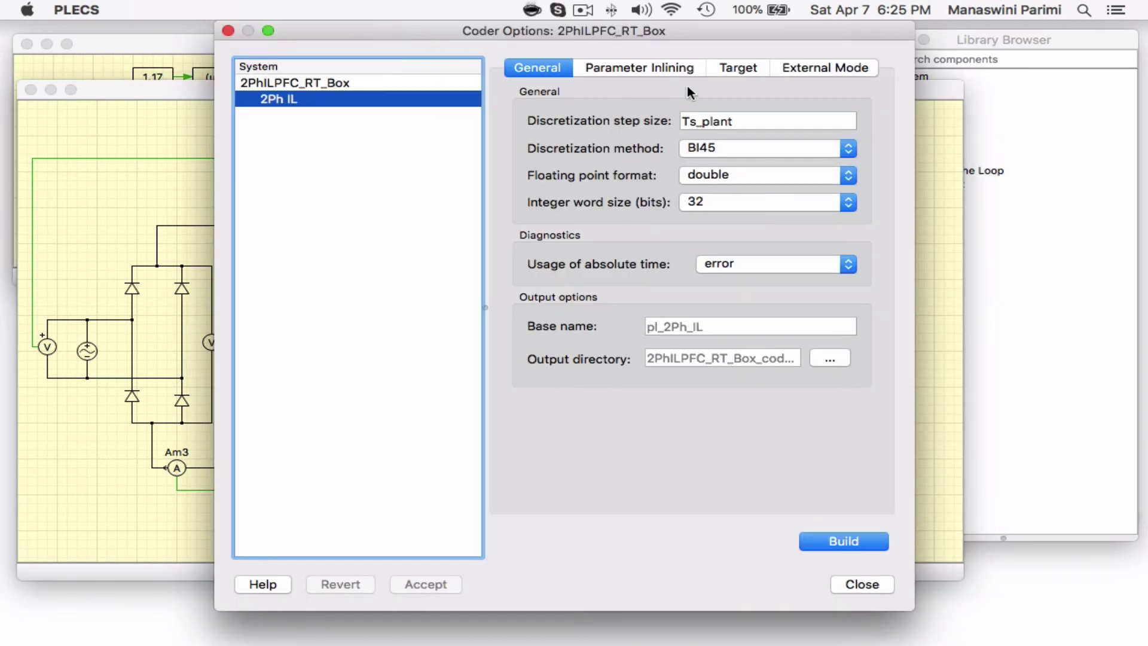
click(731, 70)
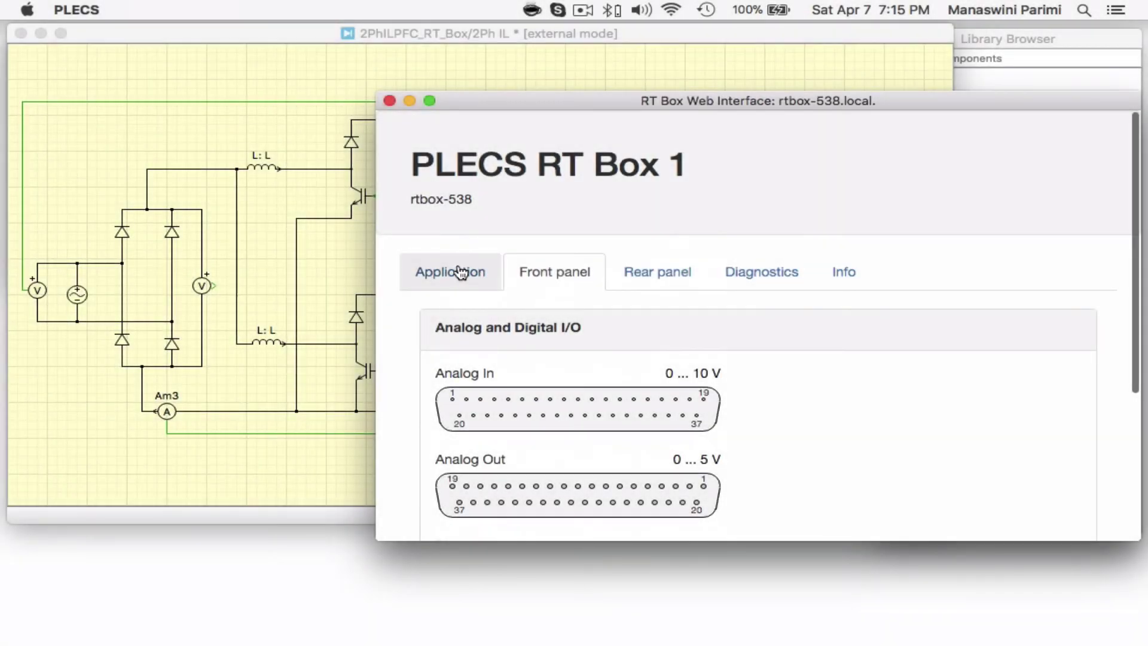
Confirm on the RT Box Application page that pl_2Ph_IL runs at 2 µs sample time.
click(497, 270)
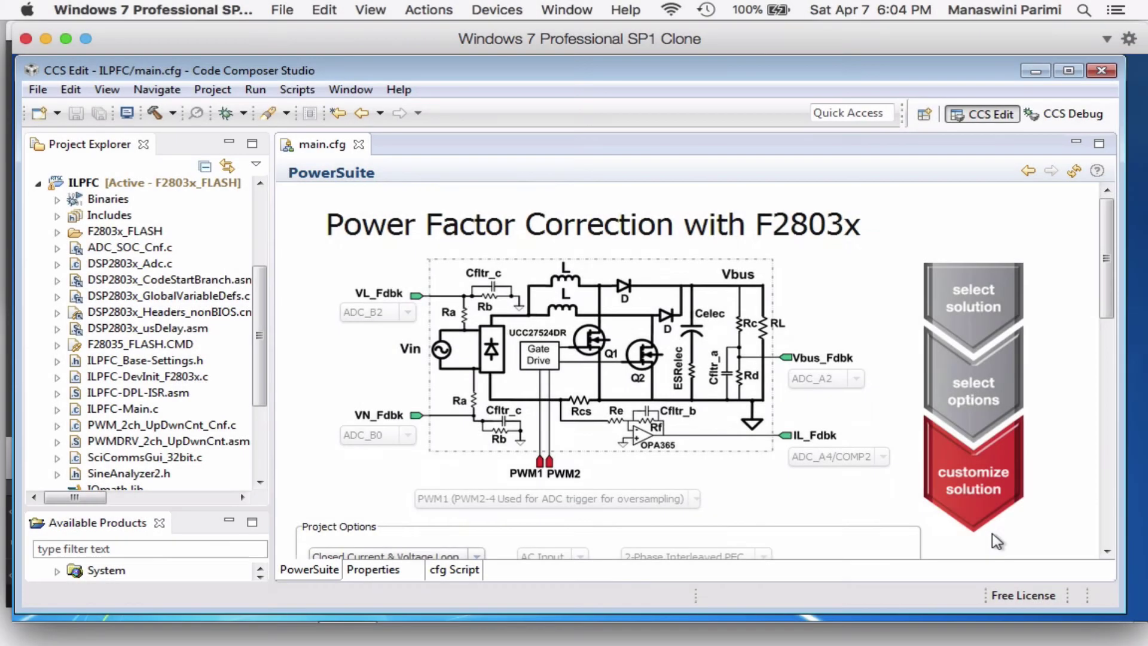
scroll(997, 542, down, 5)
scroll(997, 541, down, 3)
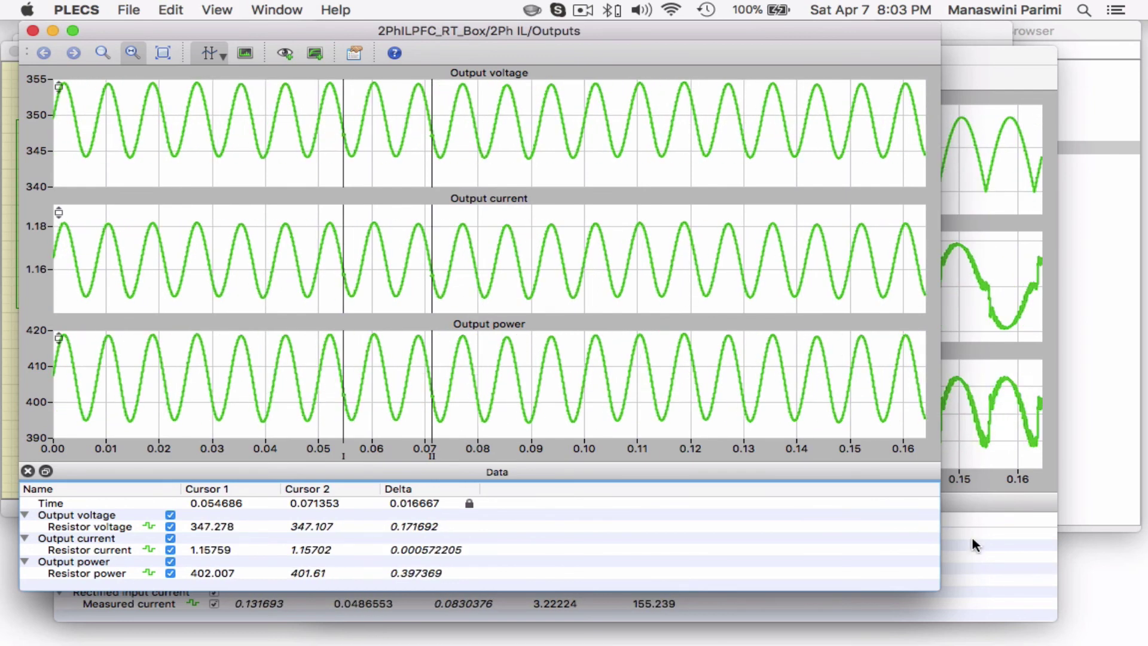
Review the RT Box Inputs and Outputs scopes, then bring Code Composer Studio's debug expressions forward.
click(971, 534)
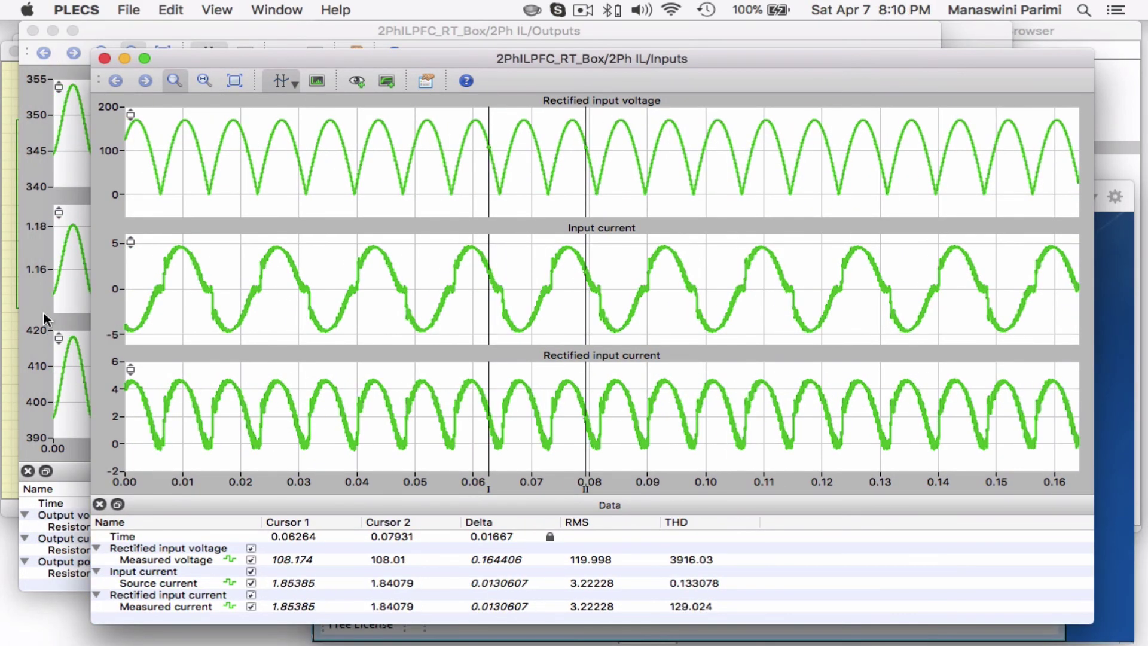
click(36, 315)
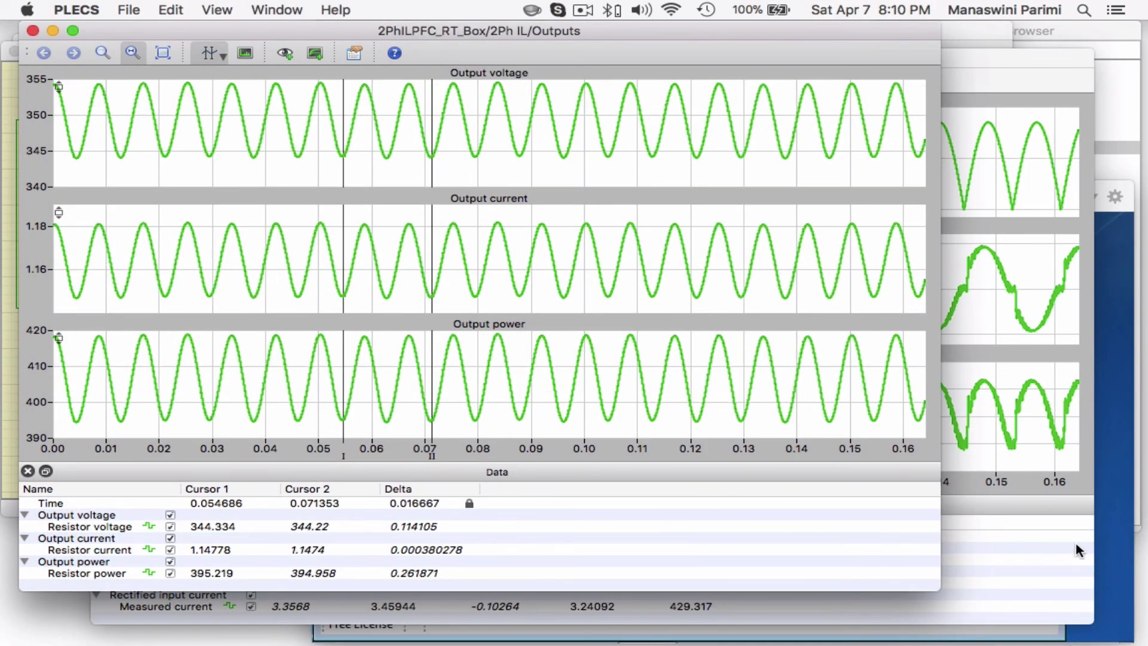
click(1113, 543)
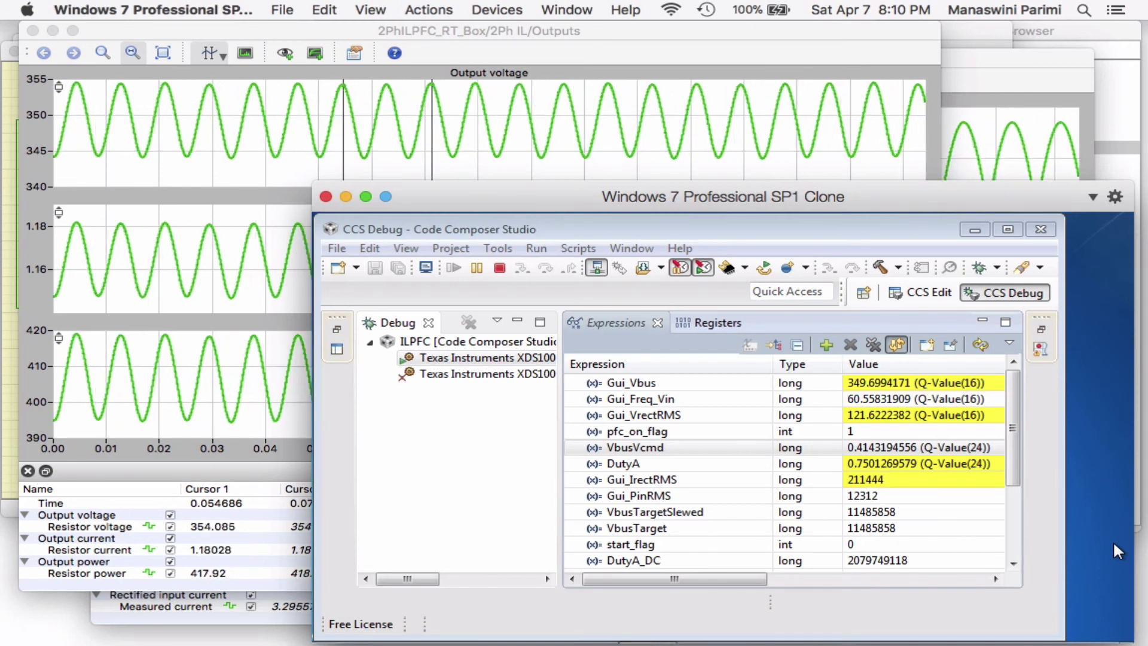